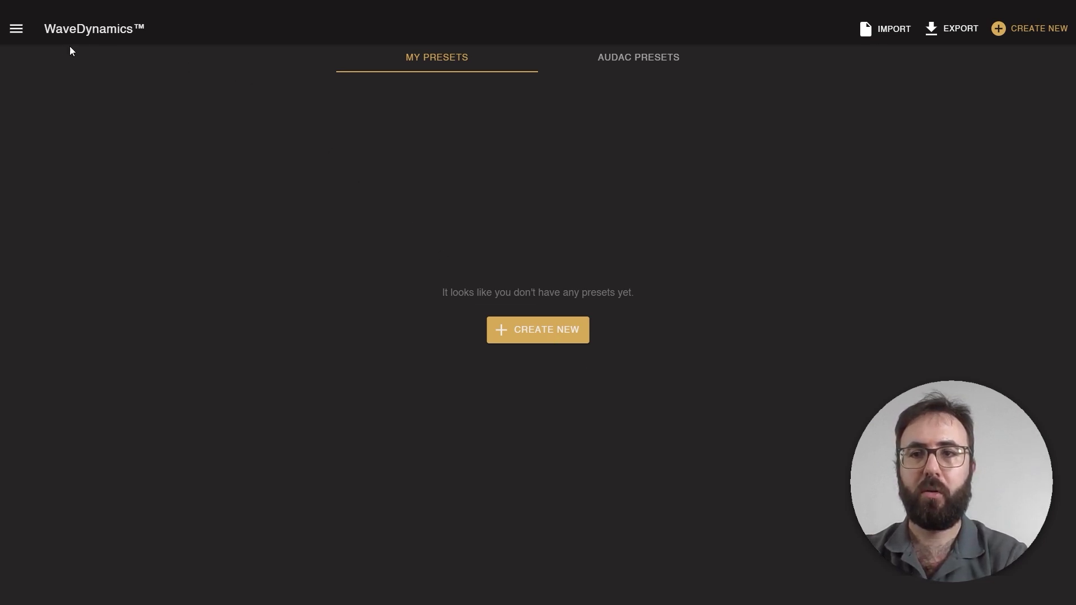
Duplicate the factory Audac ATEO4 preset into My Presets as 'Audac ATEO4 - Copy'.
click(16, 30)
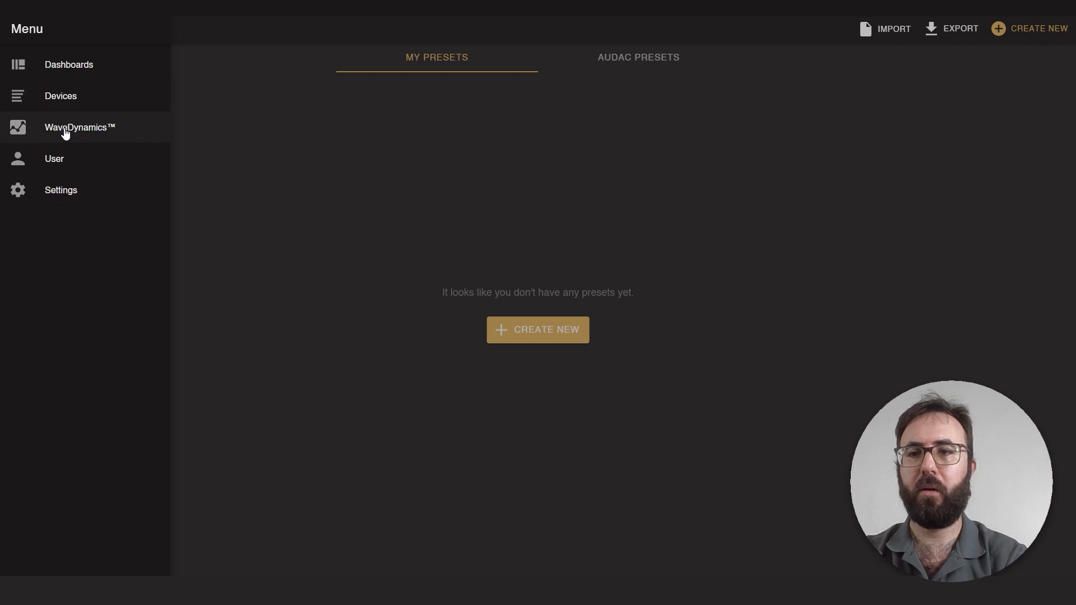
click(59, 133)
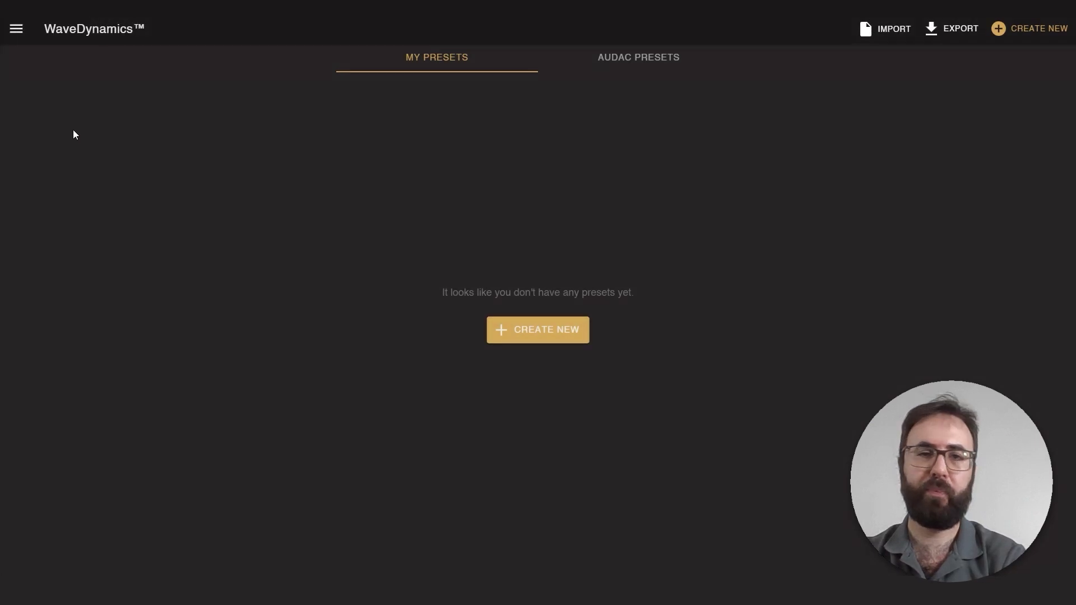
click(619, 67)
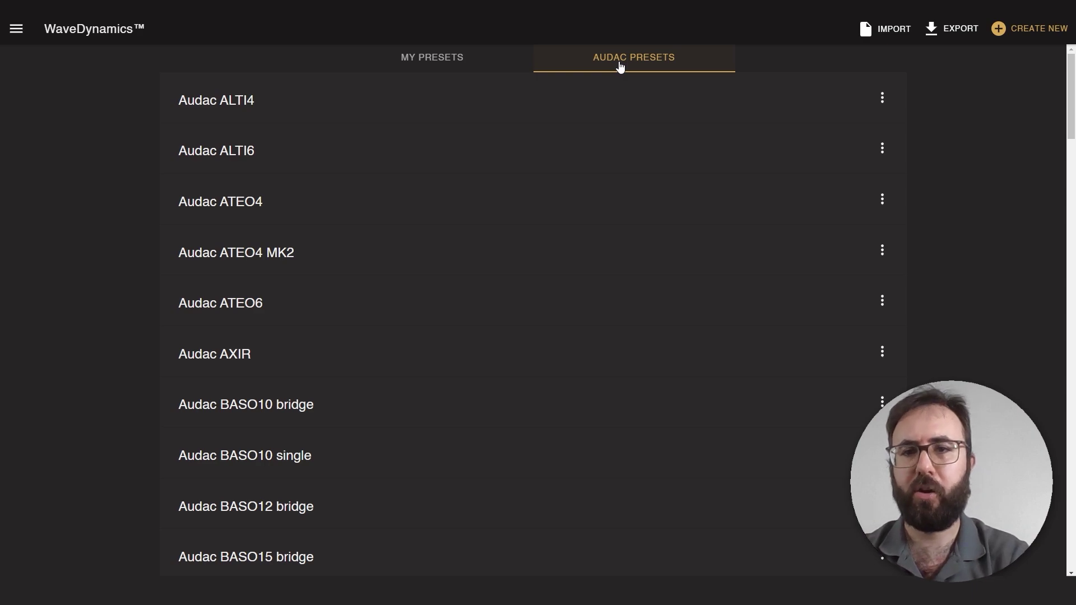
click(883, 201)
click(913, 252)
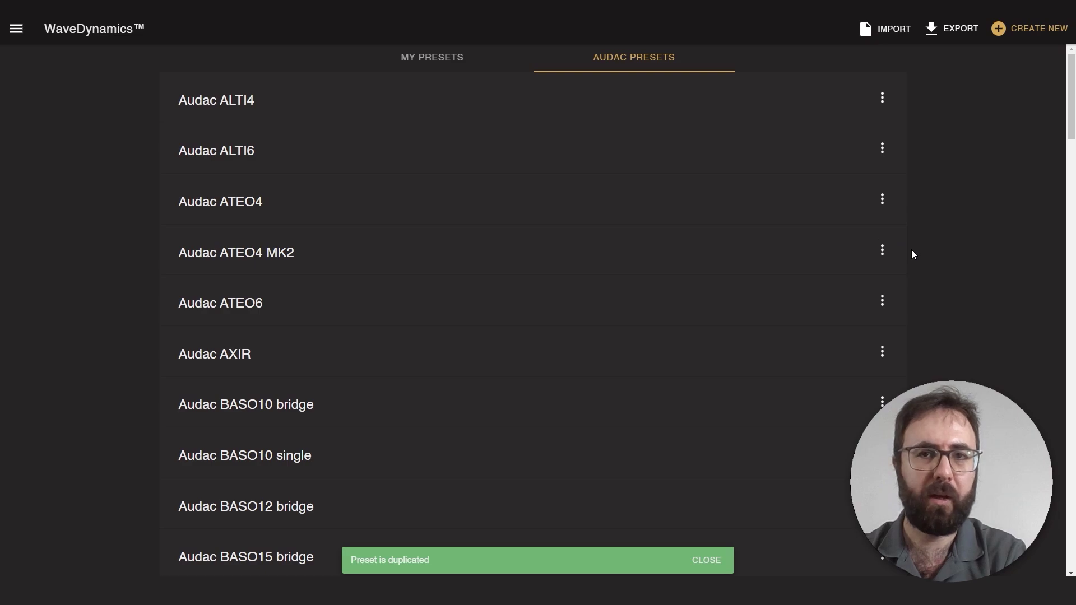
click(480, 60)
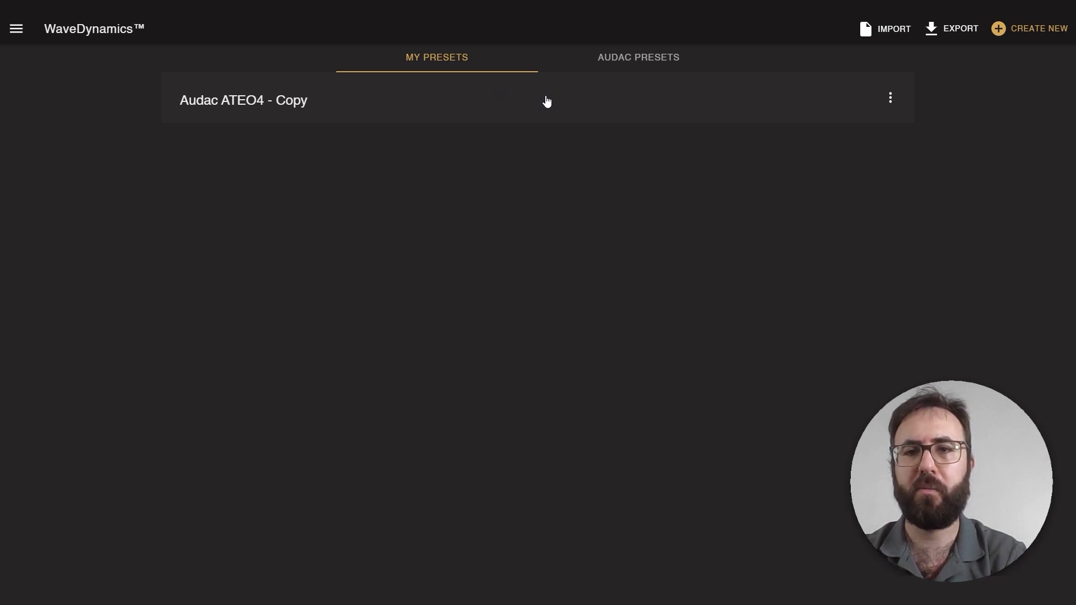
Open the Export presets wizard from the top bar.
click(948, 38)
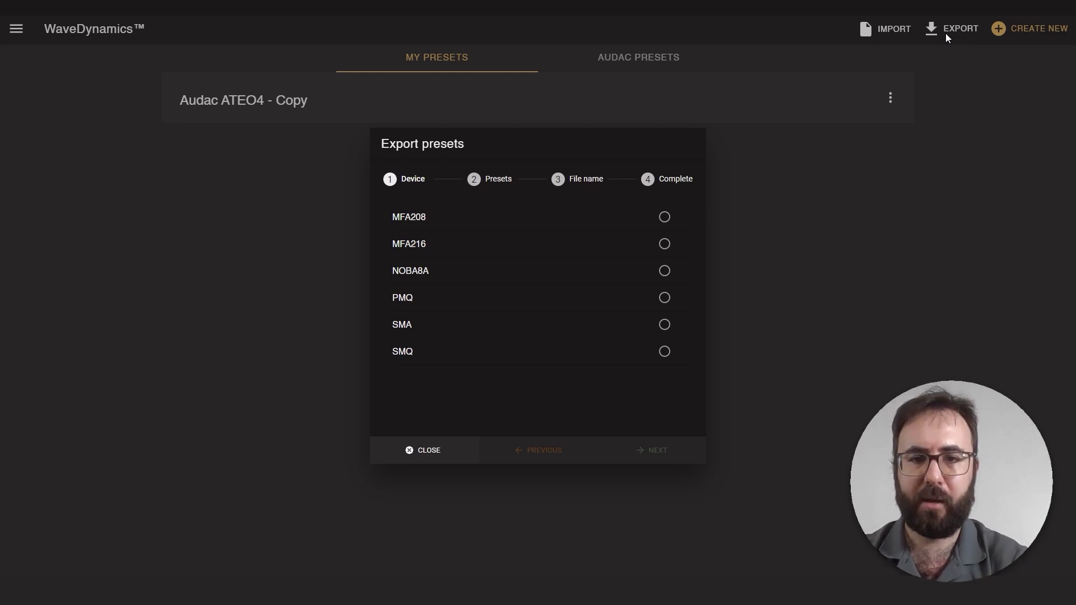
Select SMQ as the export device and move on to the presets step.
click(664, 352)
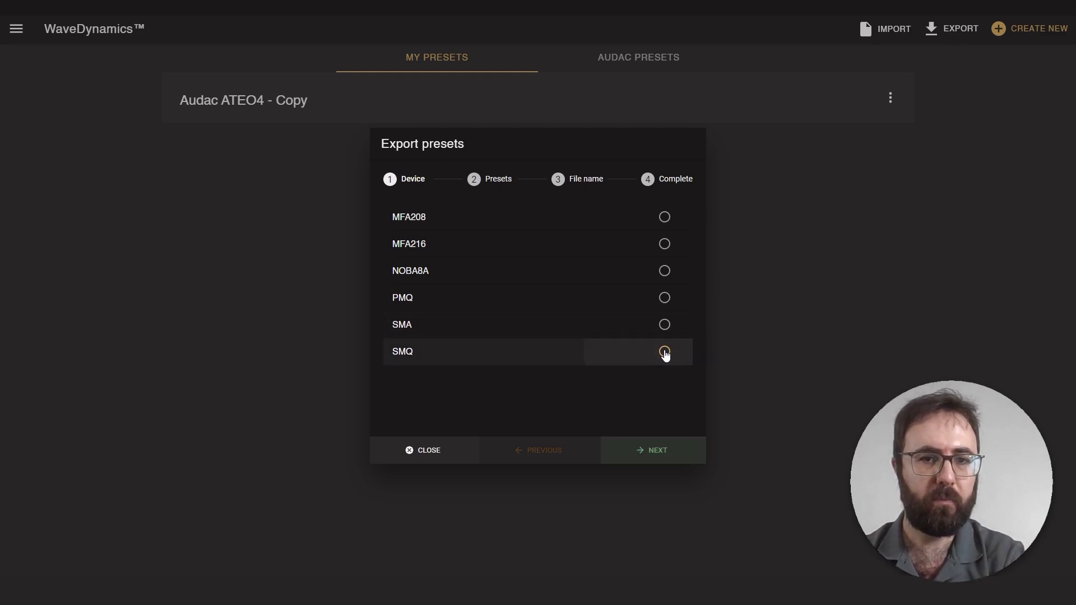
click(658, 450)
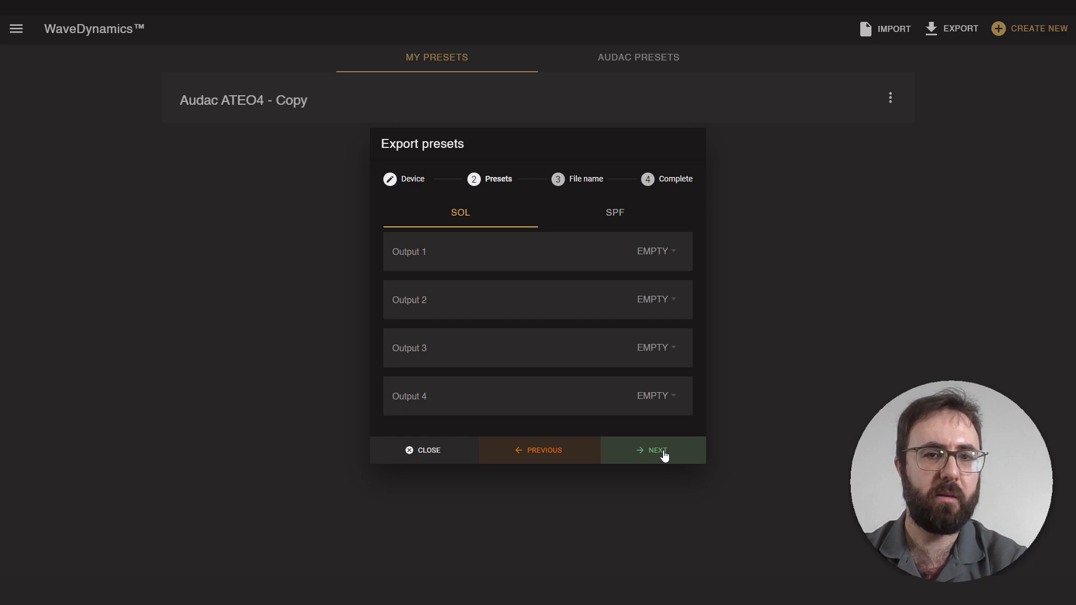
Assign 'Audac ATEO4 - Copy' to SPF Output 0.
click(616, 217)
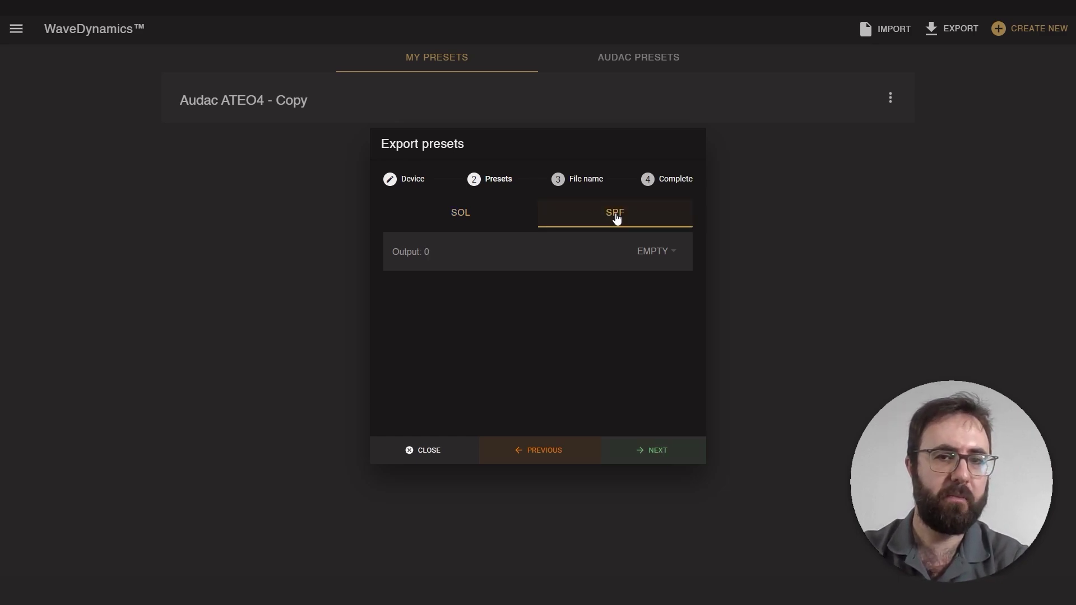
click(652, 252)
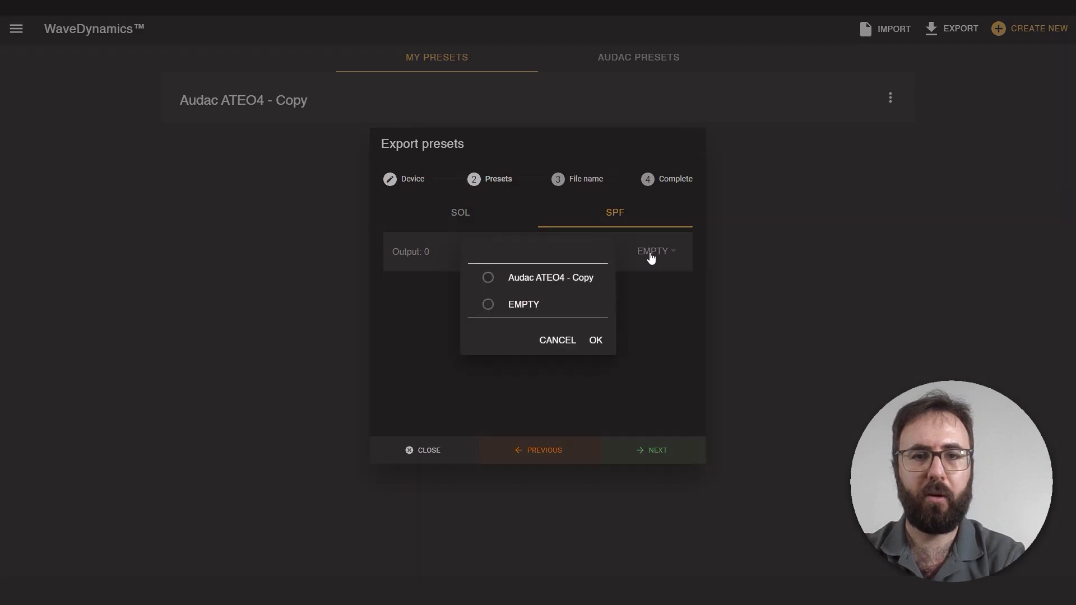
click(584, 281)
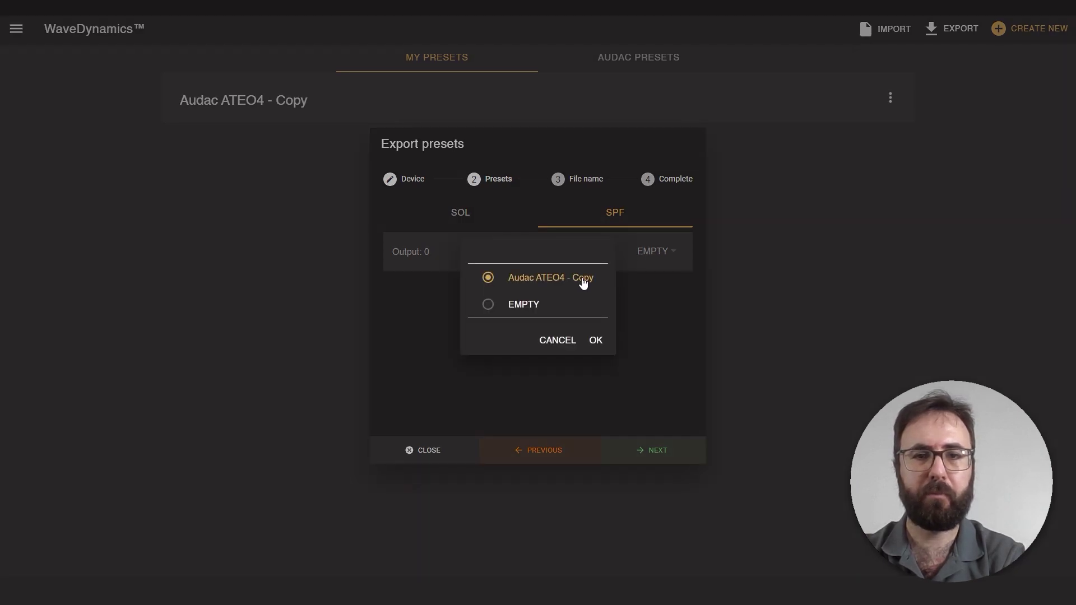
click(596, 341)
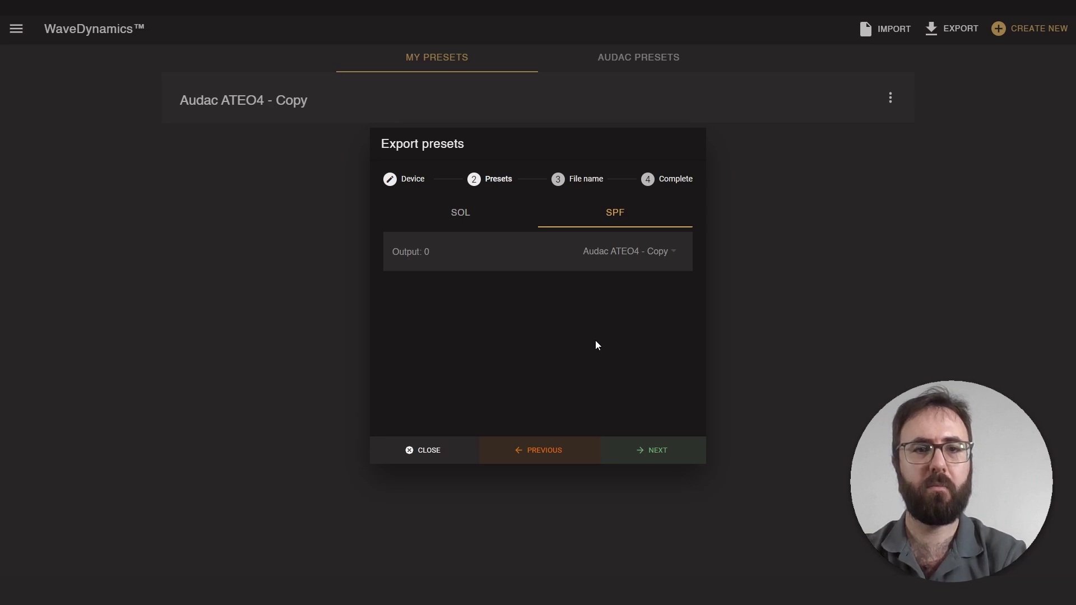
Enter 'ATEO4' as the SPF file name and advance to the download step.
click(649, 454)
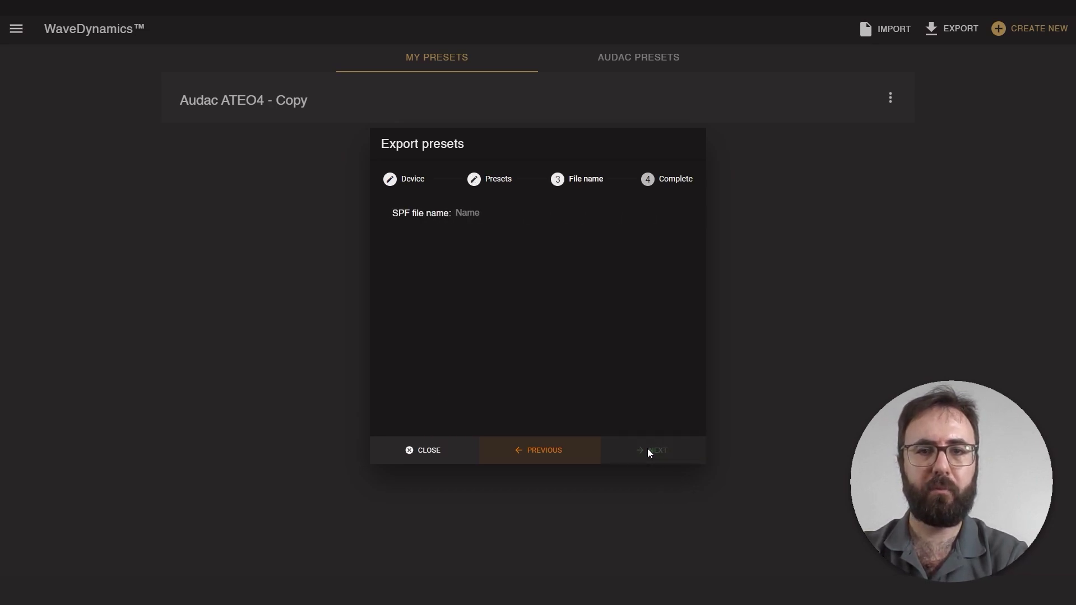
click(561, 212)
text(ATE)
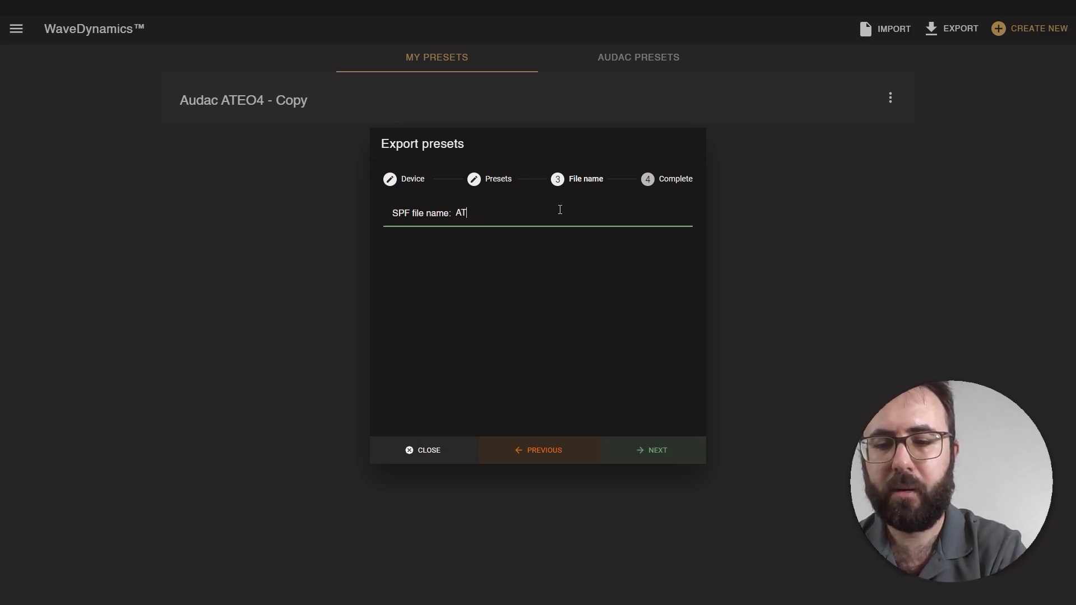
text(O4)
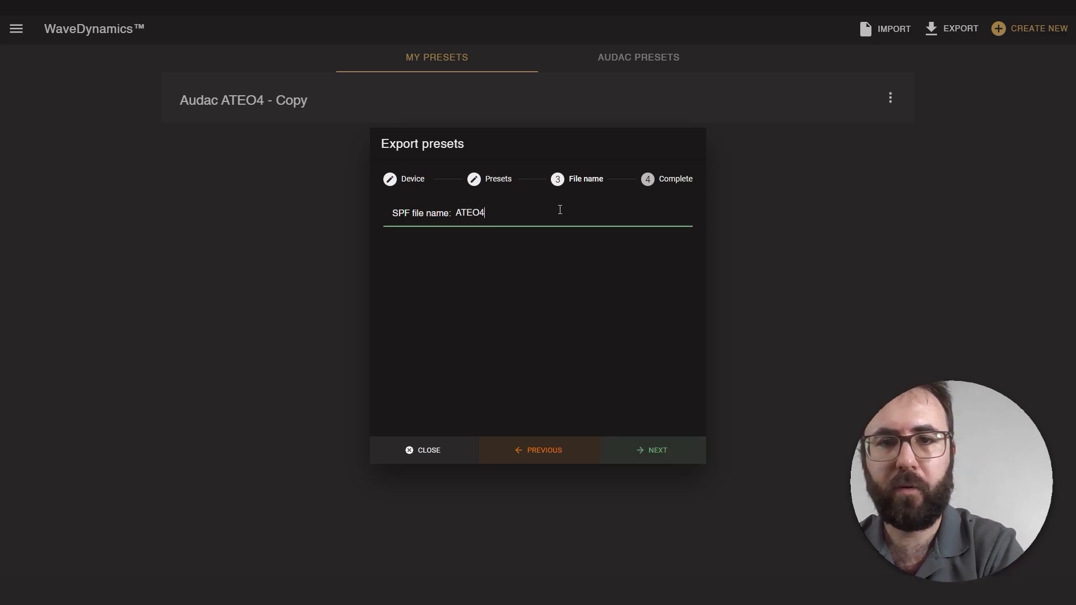
click(661, 461)
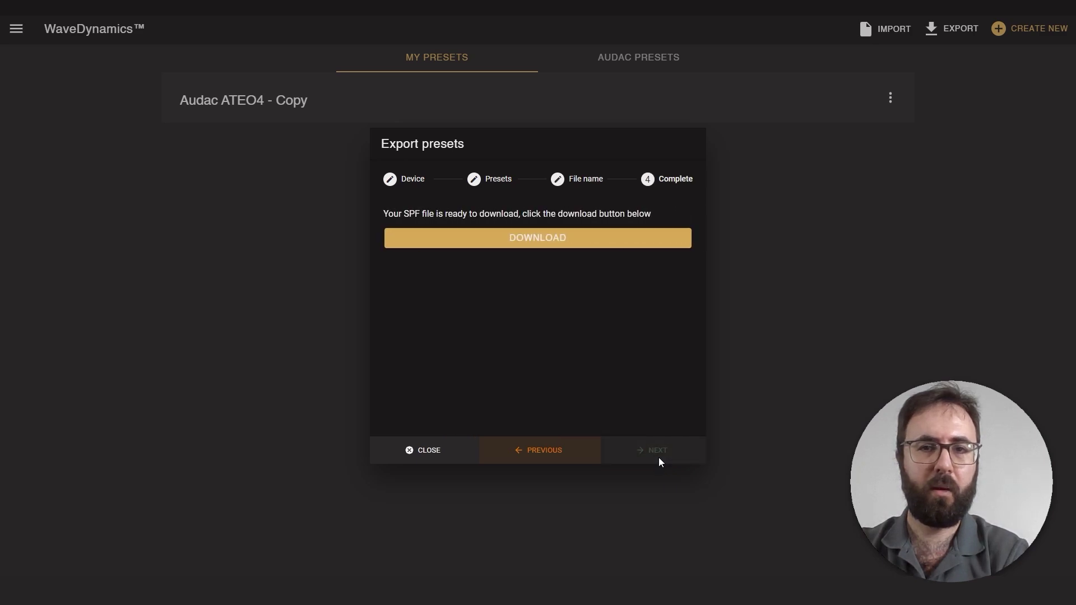
Download the ATEO4 SPF file and save it to USB Drive (D:).
click(552, 239)
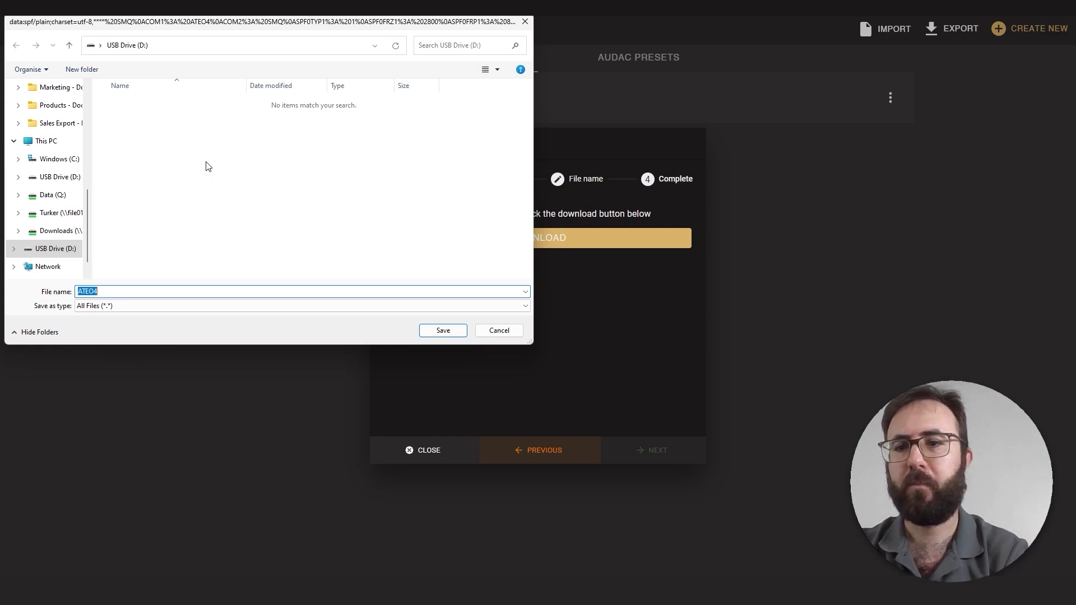
click(443, 330)
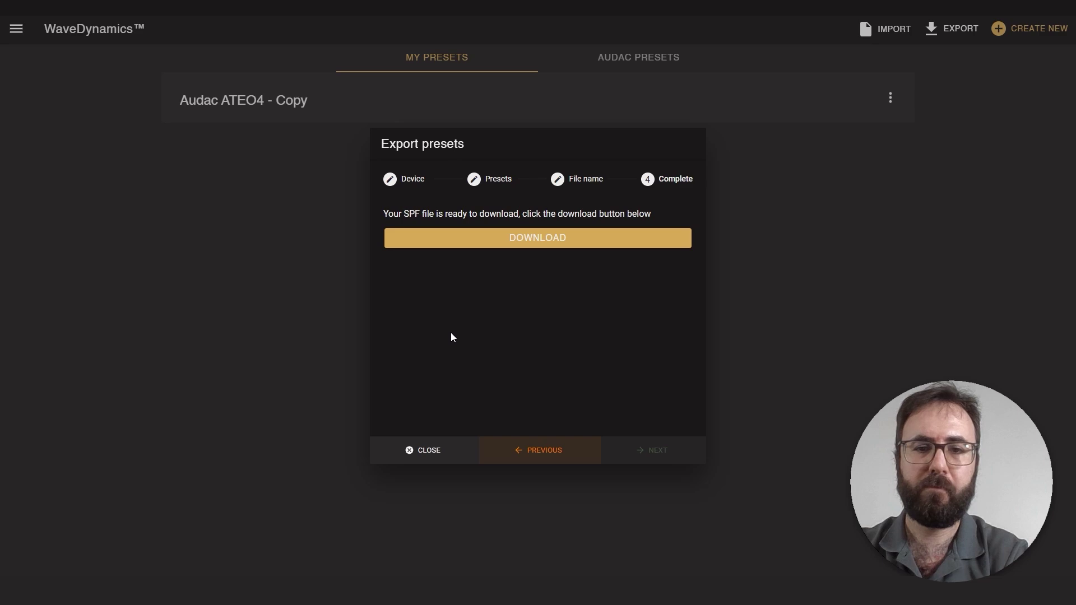